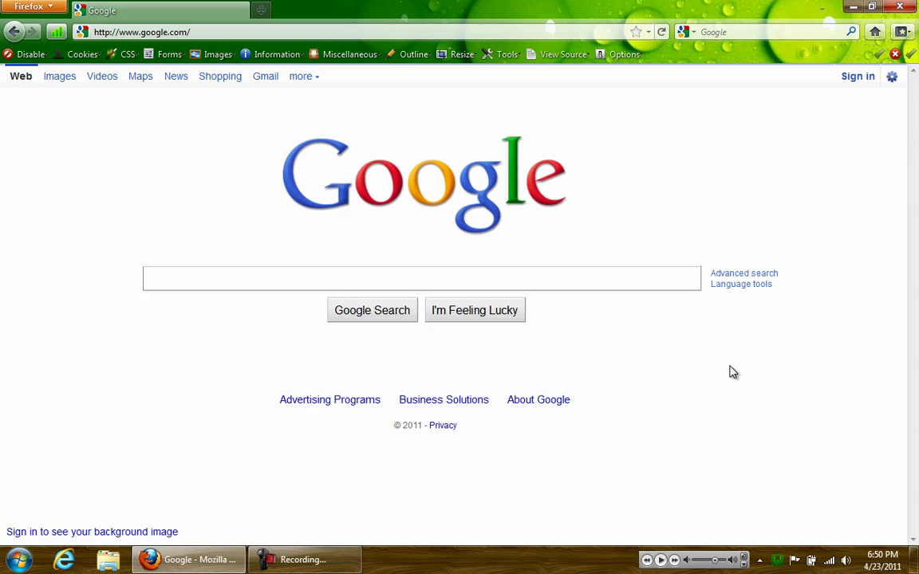
left_click_drag(870, 298, 559, 229)
left_click(732, 195)
left_click(350, 54)
left_click(414, 54)
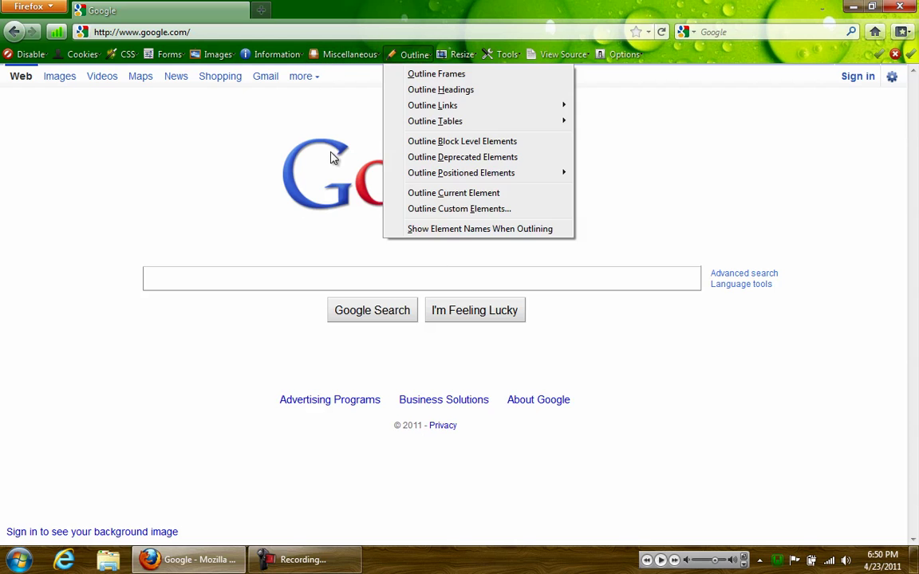
left_click(146, 185)
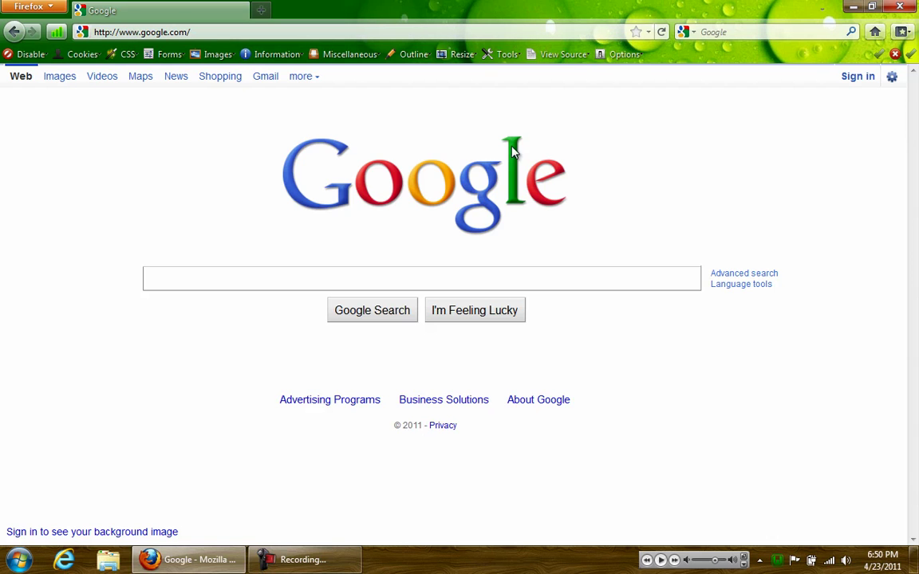
- Show the browsing history, select the entries for Today, and close the history view
key("ctrl+h")
left_click(40, 110)
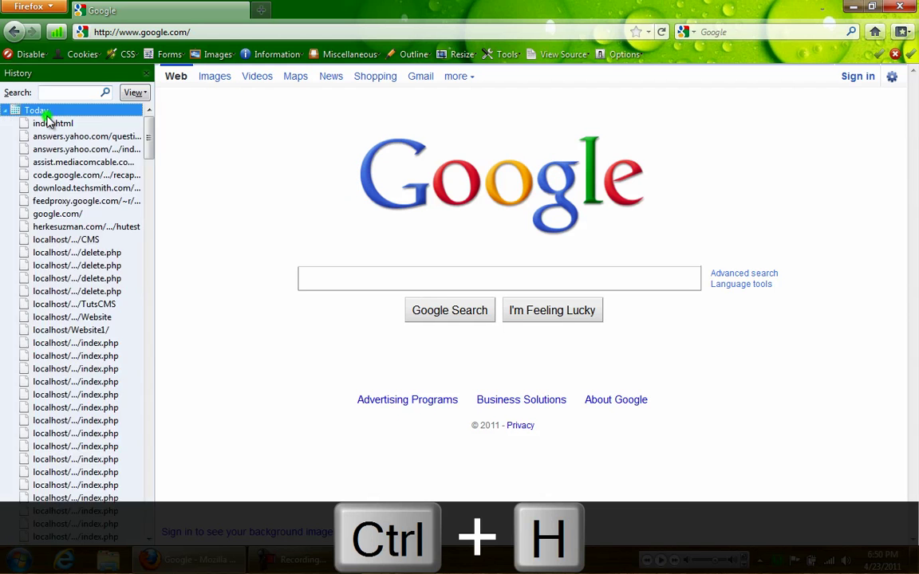
left_click(147, 76)
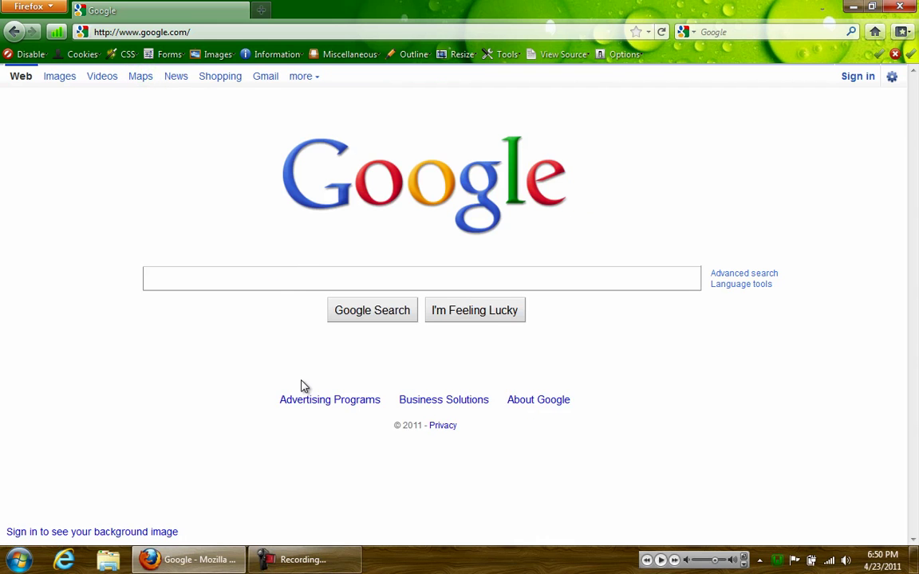
left_click(600, 206)
key("super+r")
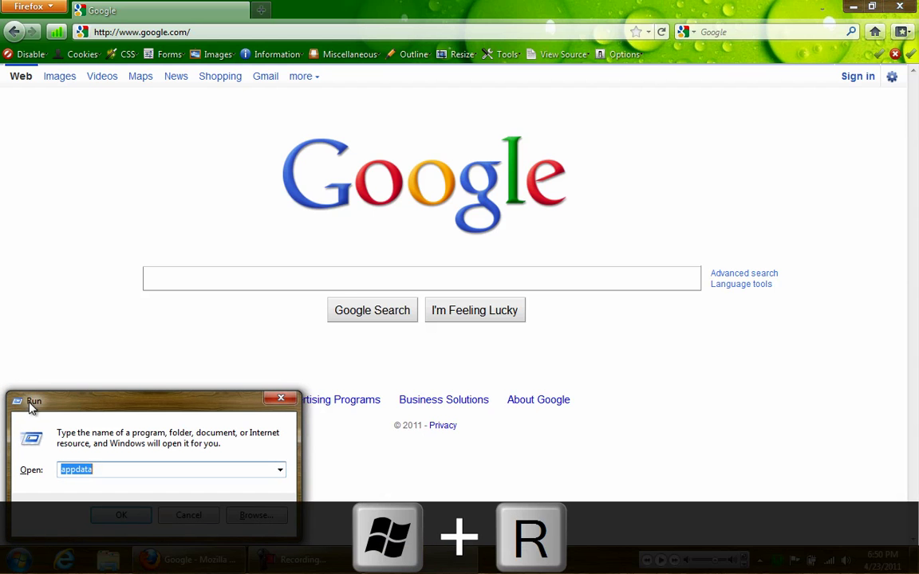
left_click(281, 397)
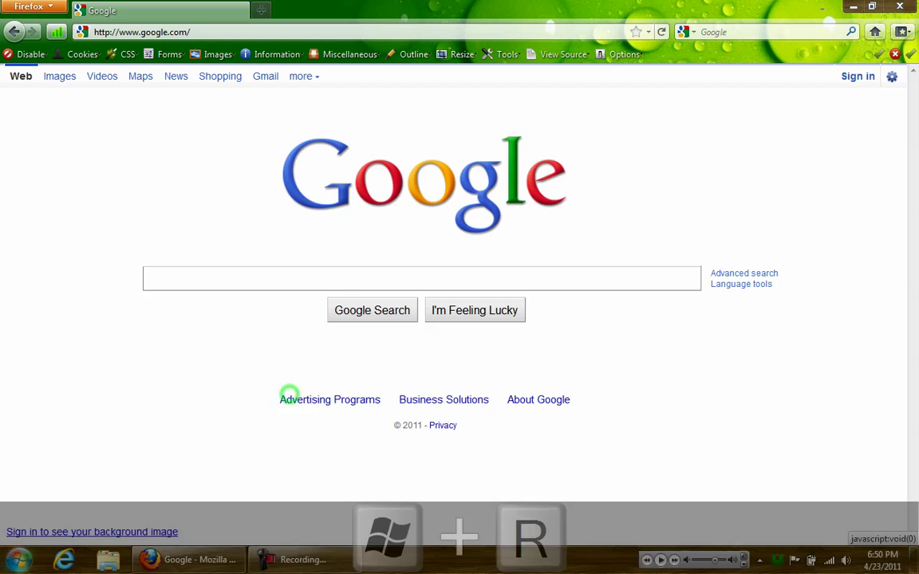
- Search the installed programs for "run", launch Run, and use it to open the appdata folder
key("super")
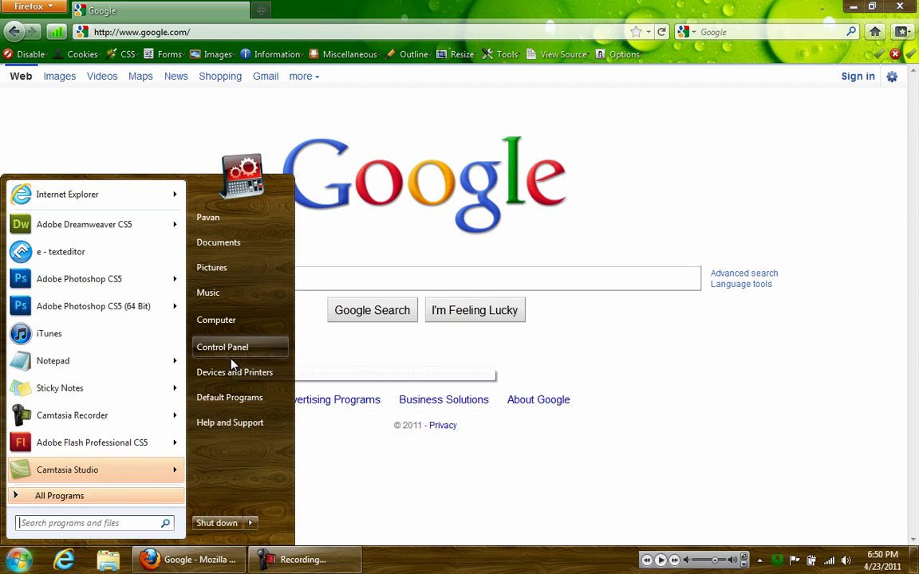
left_click(107, 526)
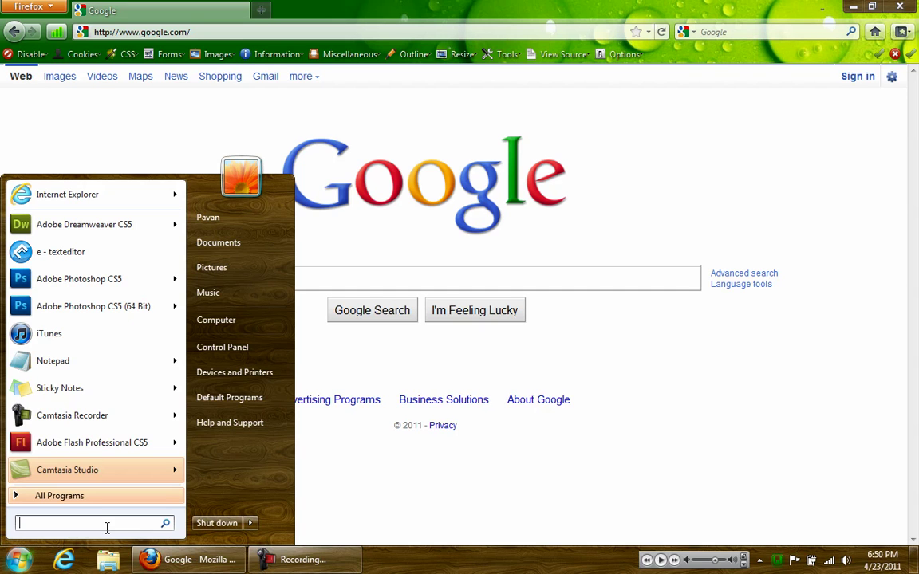
type("run")
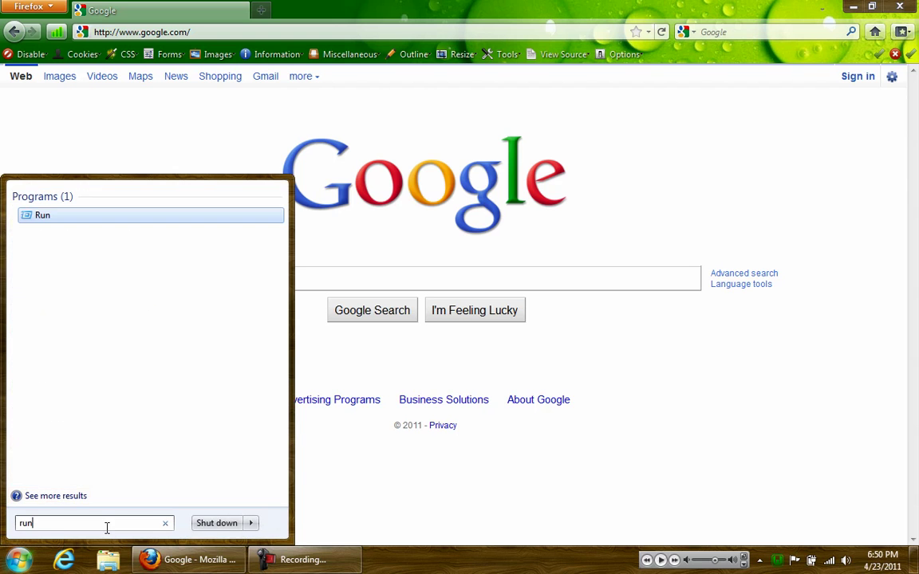
key("Return")
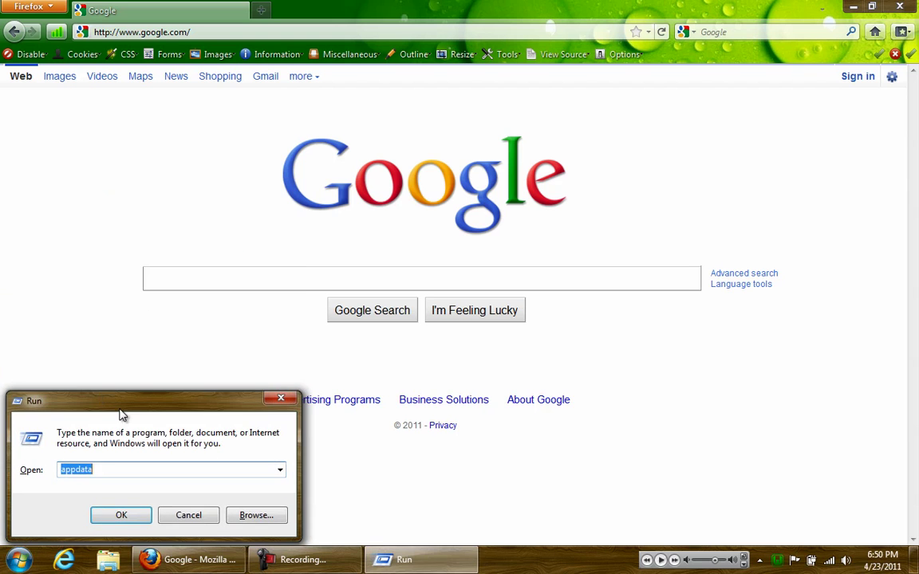
left_click_drag(118, 407, 145, 400)
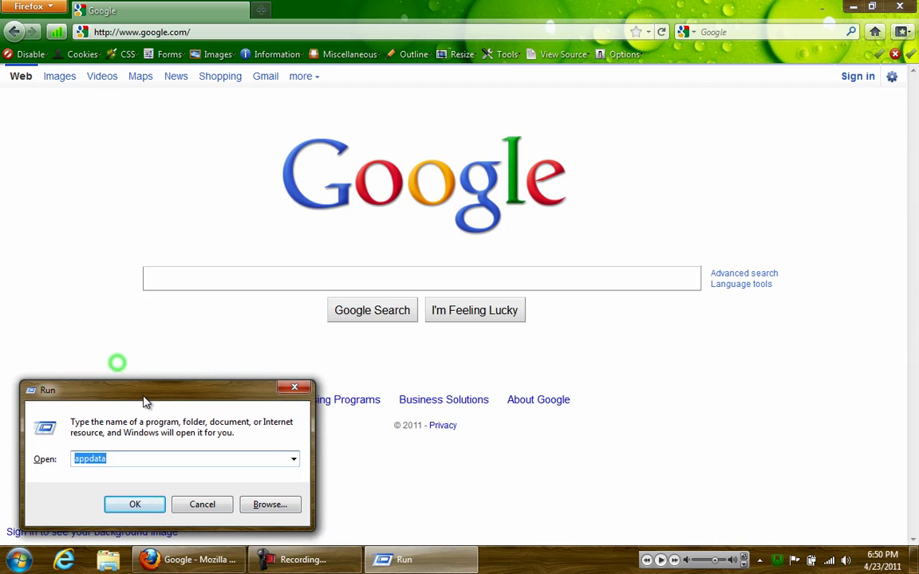
double_click(119, 463)
type("appdata")
left_click(132, 503)
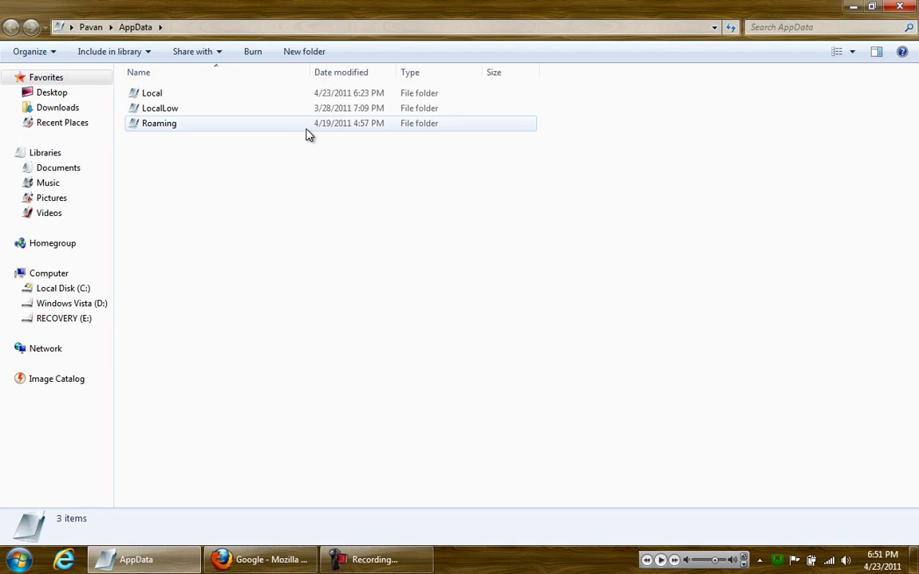
- Go from the AppData folder into Roaming, Mozilla and its Firefox subfolder
left_click(265, 129)
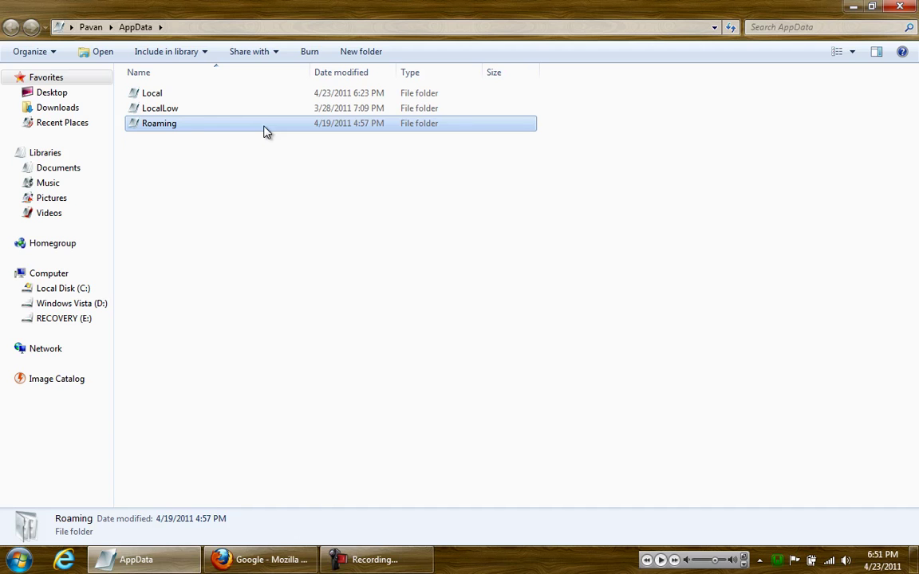
double_click(232, 130)
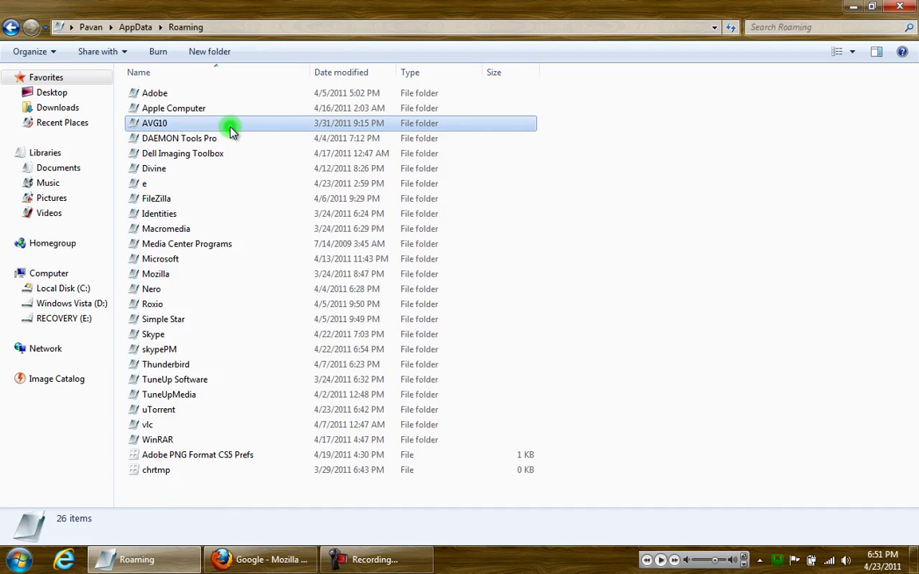
left_click(266, 170)
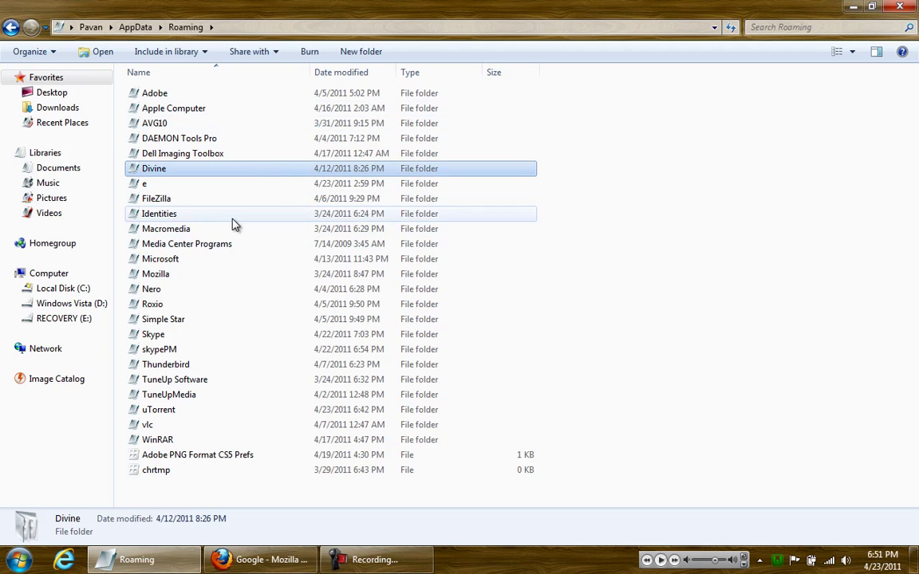
double_click(238, 279)
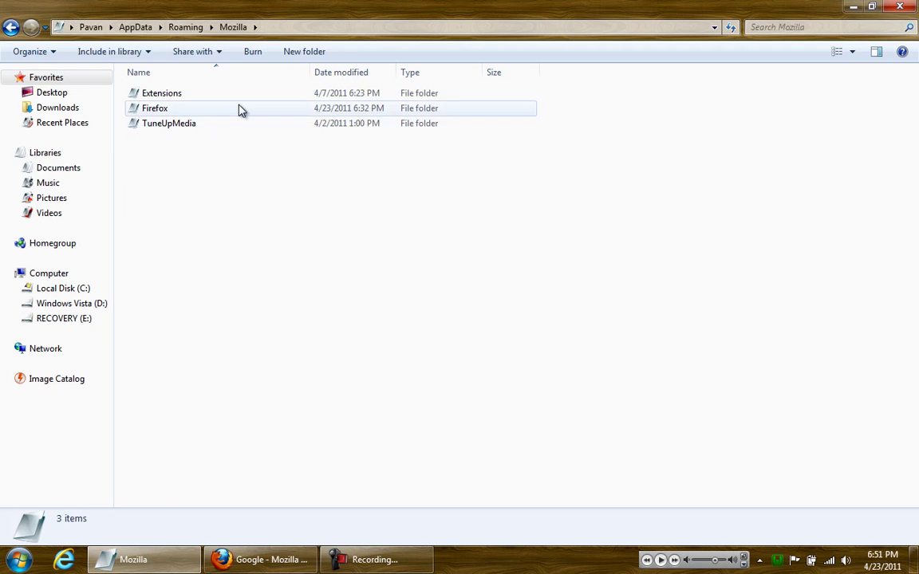
left_click(239, 108)
double_click(239, 108)
- Move all the contents of the Firefox folder, including Crash Reports and both profiles items, to the Recycle Bin
left_click_drag(303, 205, 244, 274)
left_click_drag(381, 280, 326, 111)
left_click_drag(347, 215, 179, 85)
key("Delete")
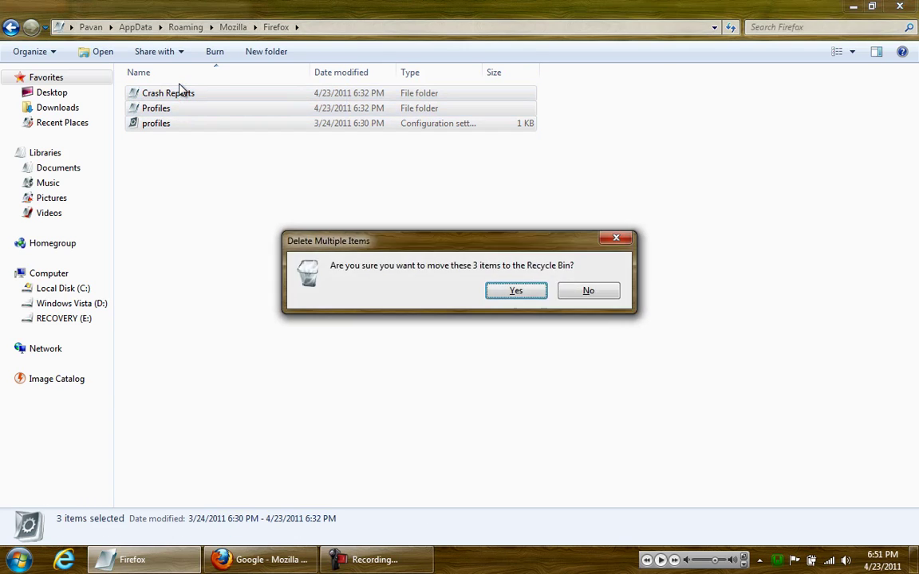
left_click(505, 292)
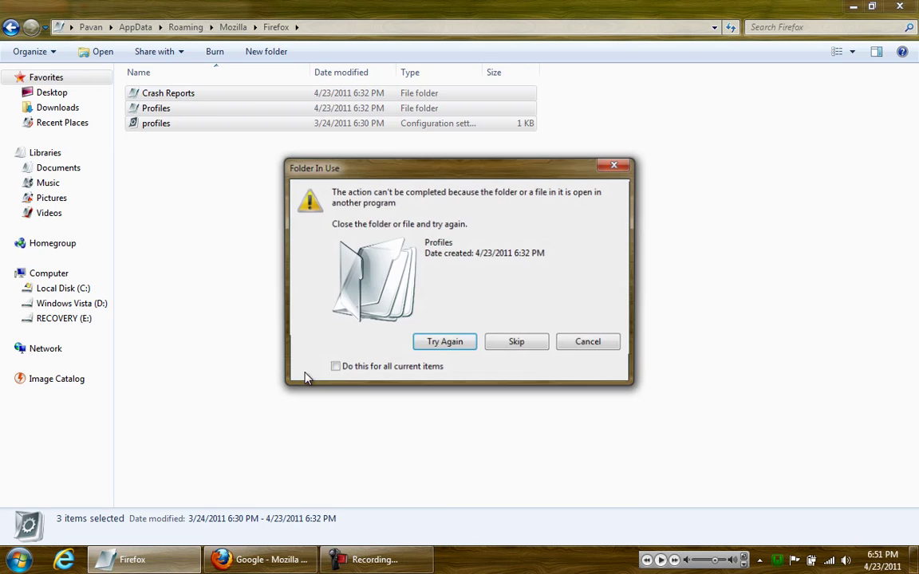
- Close the running Firefox browser and retry deleting the Profiles folder
key("alt+Tab")
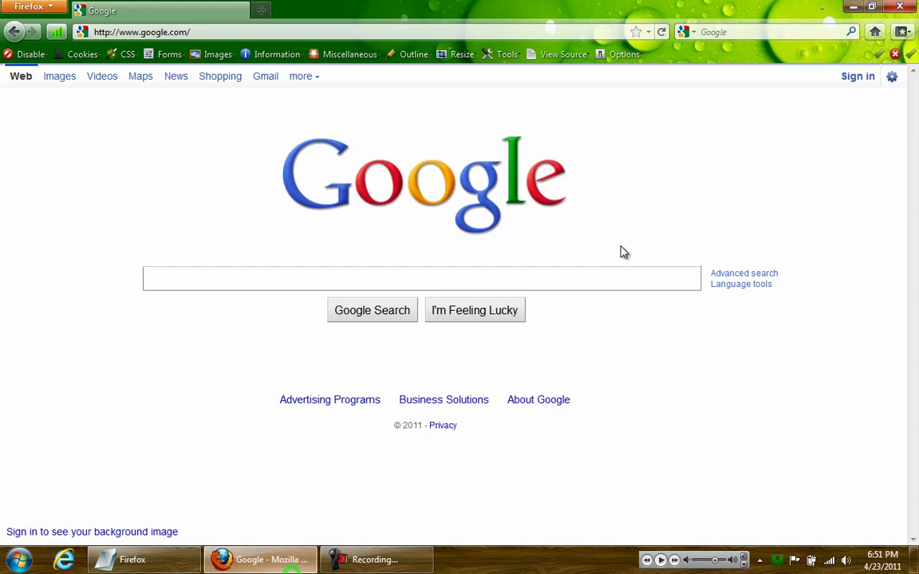
key("alt+F4")
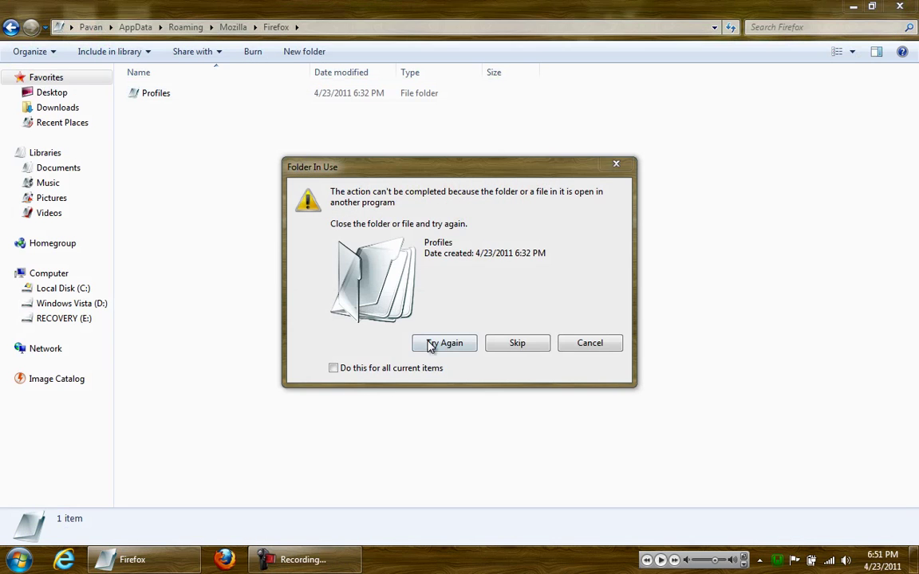
left_click(431, 347)
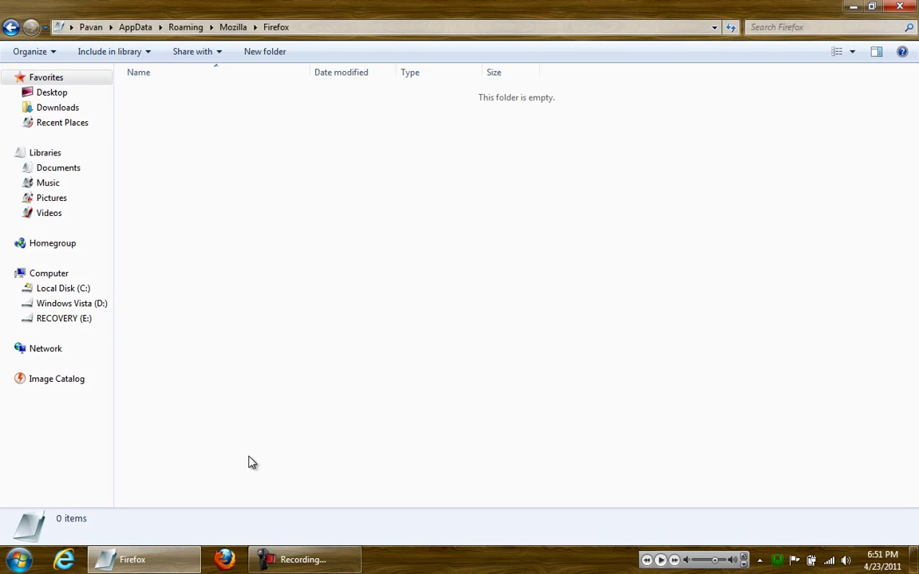
- Launch Firefox without importing anything, and change the default search to Google in the AVG Security Toolbar prompt
left_click(225, 560)
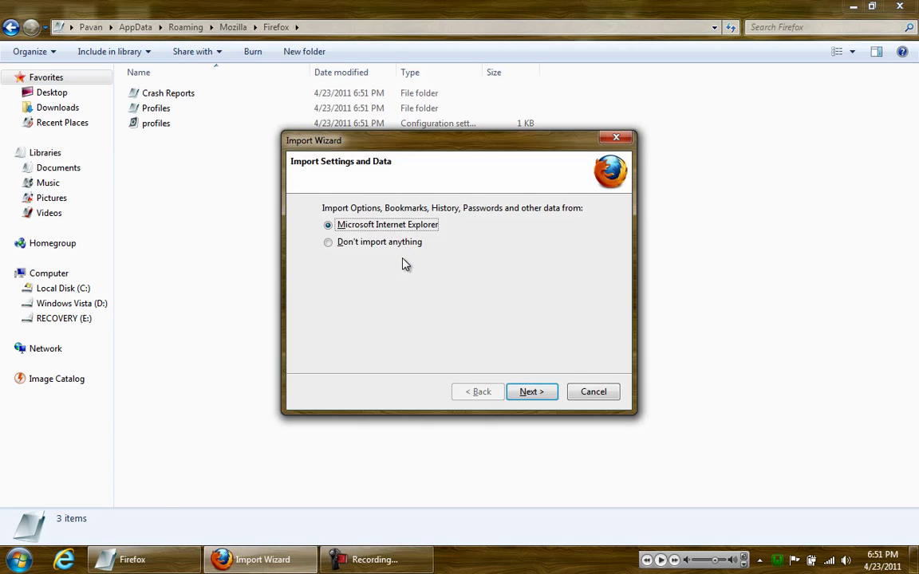
left_click(341, 242)
left_click(546, 392)
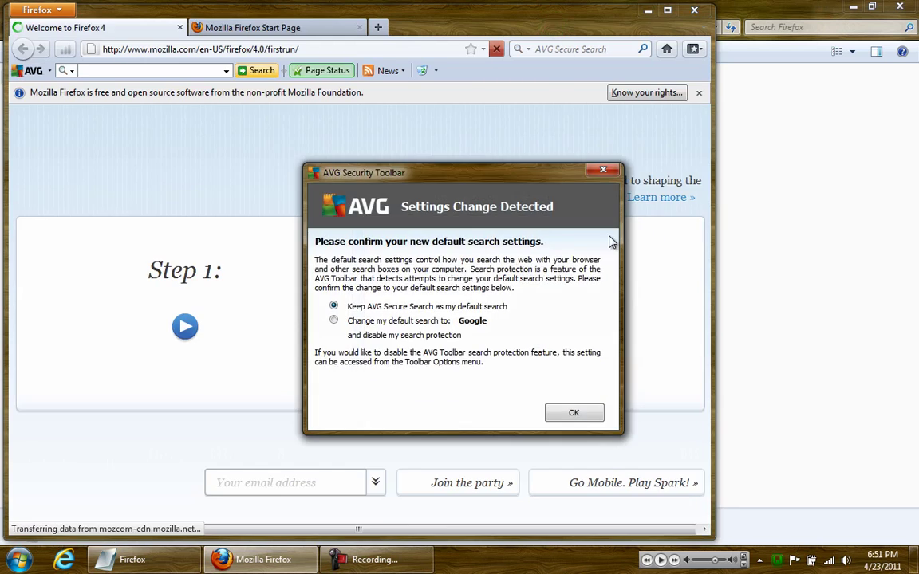
left_click(415, 323)
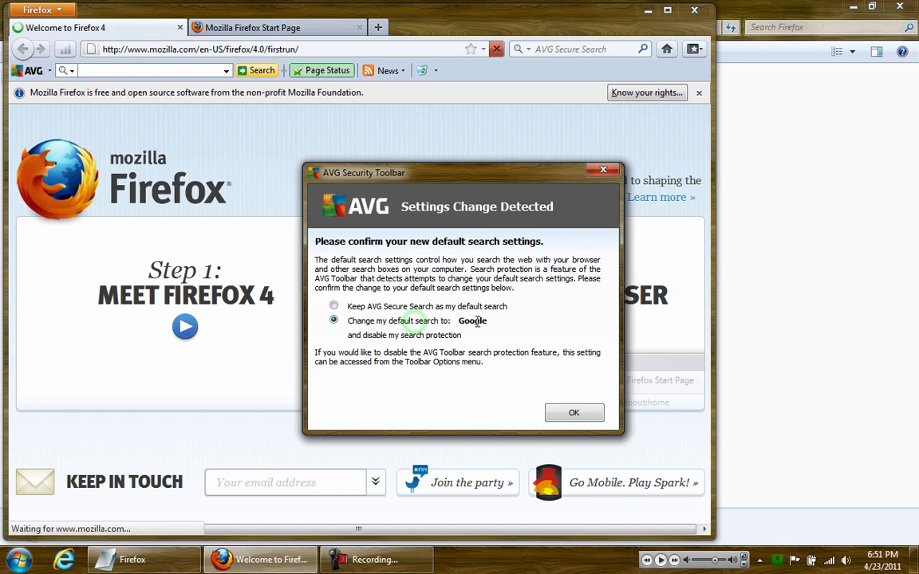
left_click(570, 412)
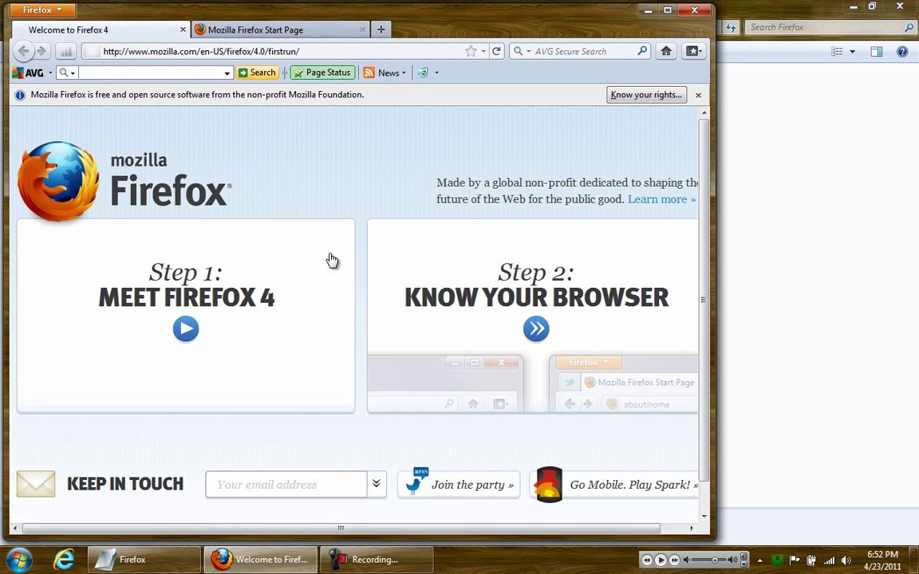
- Maximize the Firefox window, and close the rights notification along with the Welcome to Firefox 4 tab
double_click(474, 29)
left_click(909, 75)
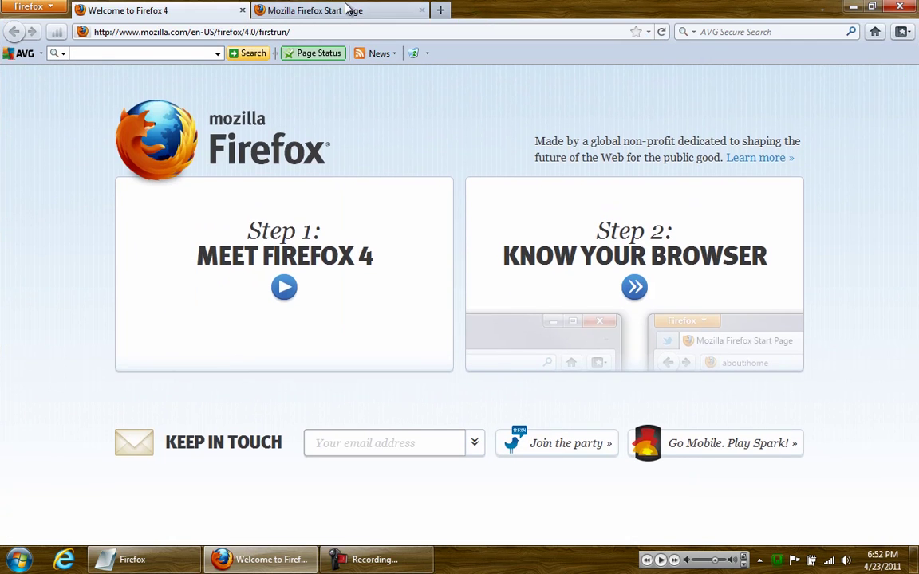
left_click(242, 10)
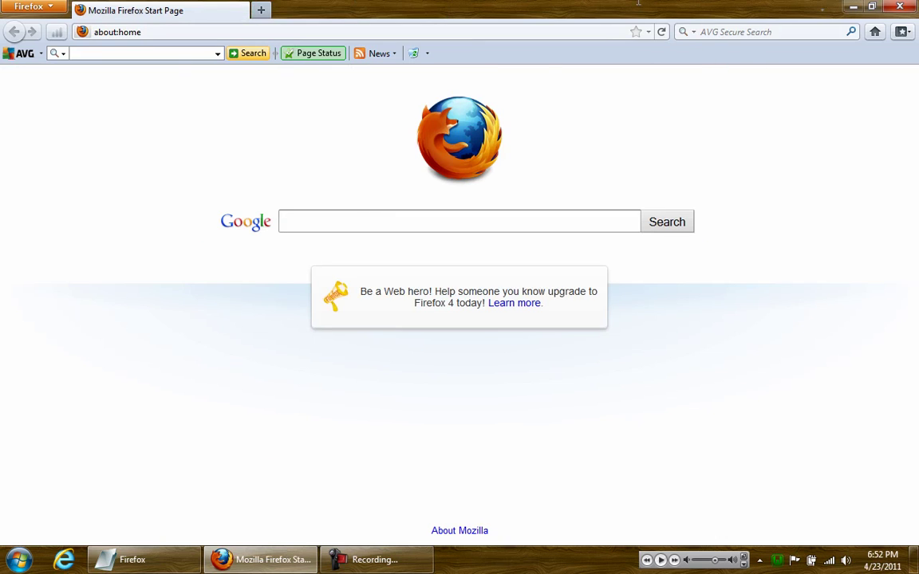
- Go to mozilla.com and open the Personas page from the site's add-ons section
left_click(227, 34)
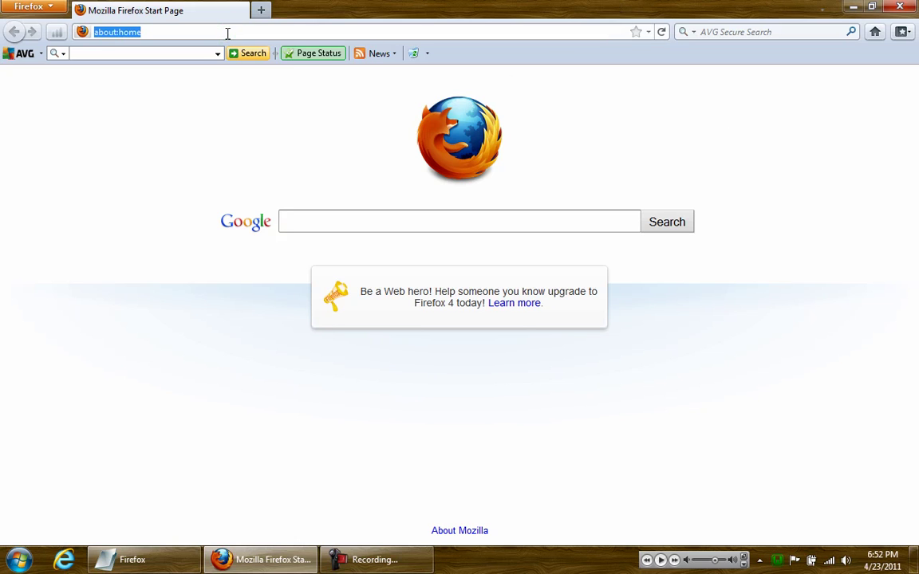
type("mozilla.com")
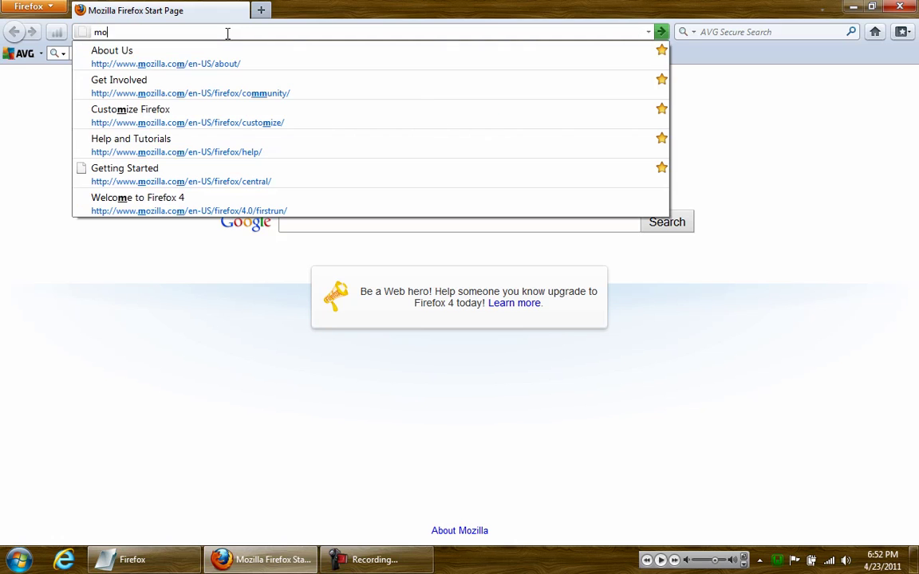
key("Return")
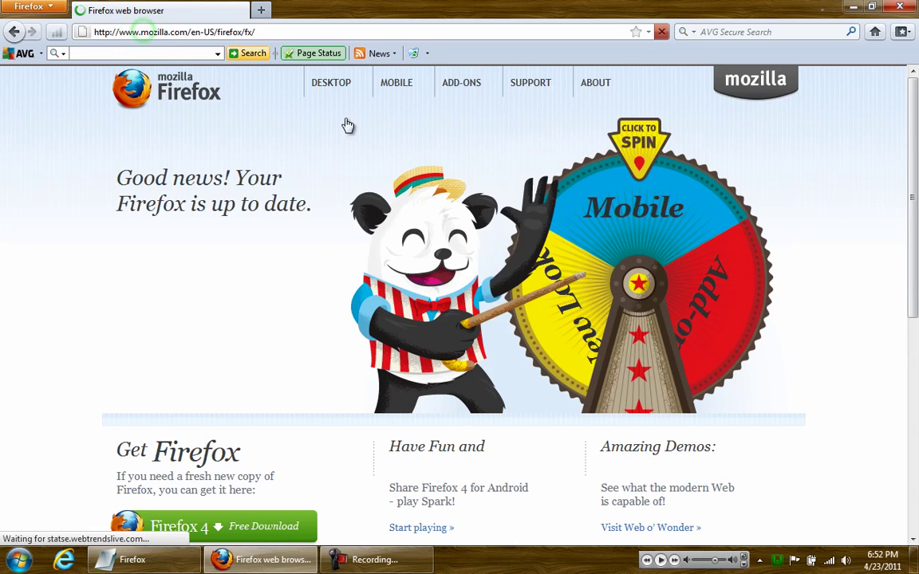
mouse_move(398, 100)
mouse_move(471, 86)
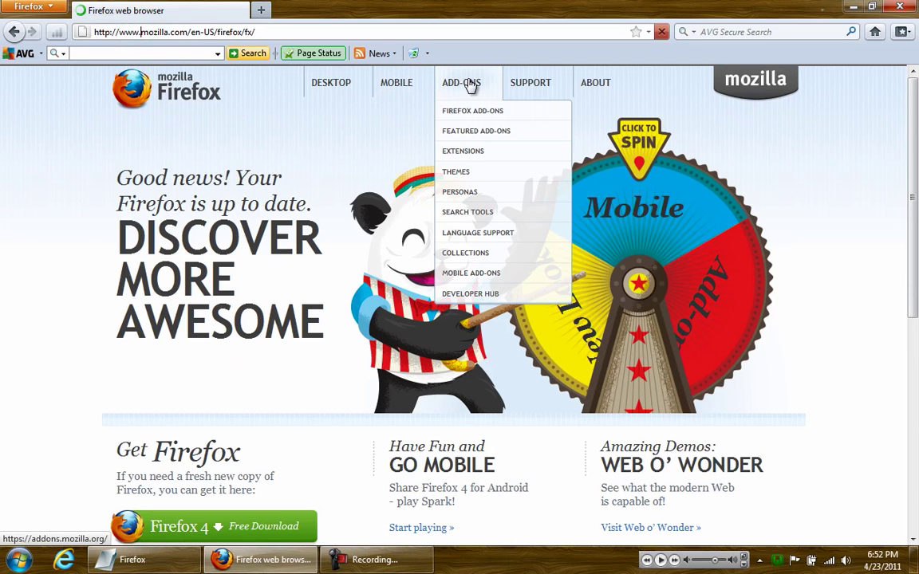
left_click(480, 195)
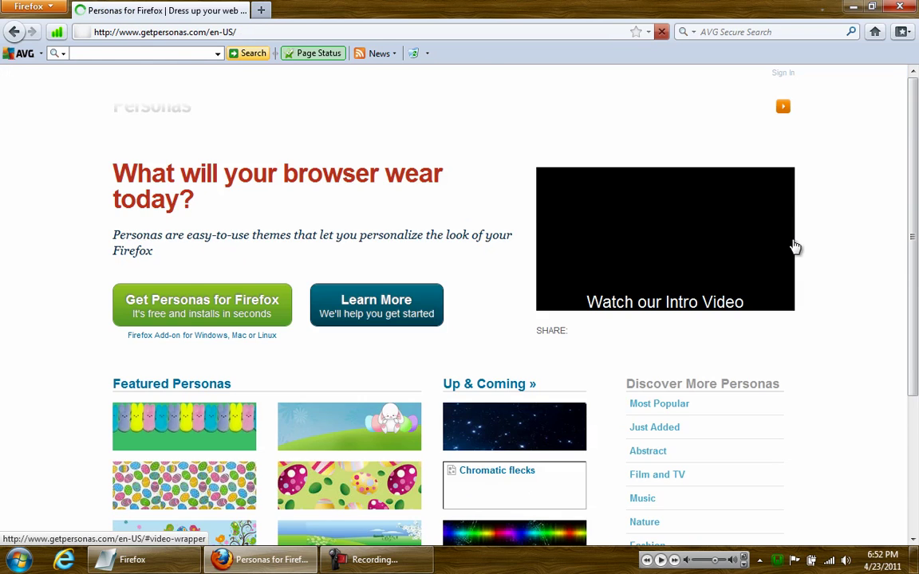
- Open the Colors Line persona from the Up & Coming designs and apply it to the browser
scroll(915, 347, "down", 3)
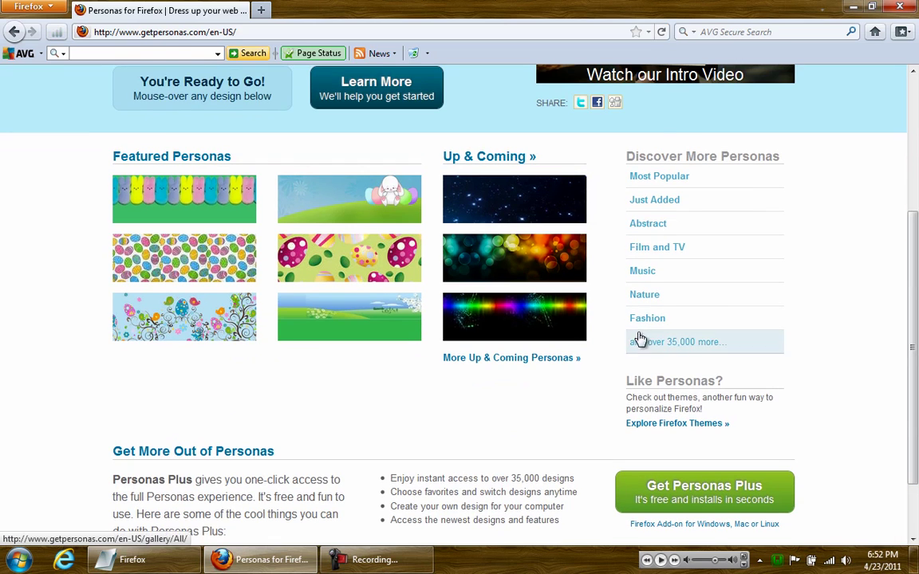
mouse_move(545, 326)
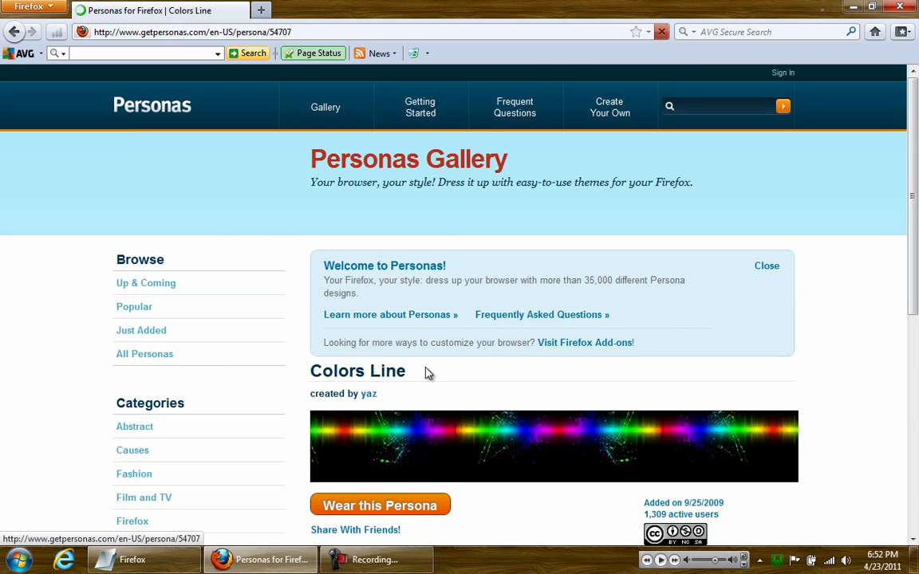
left_click(421, 504)
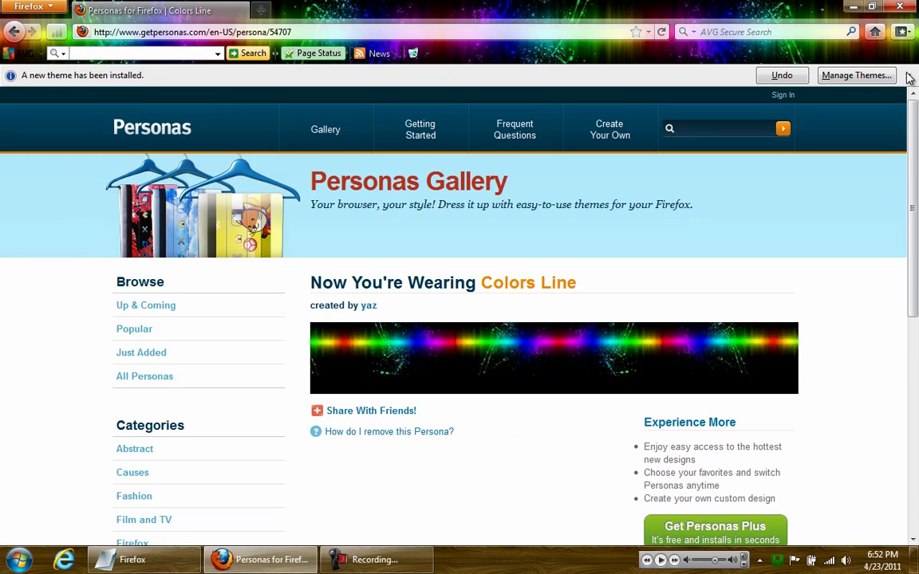
- Dismiss the notification about the newly installed theme
left_click(907, 75)
- Check how the persona looks in a new window and in a new tab, closing each one again
key("ctrl+n")
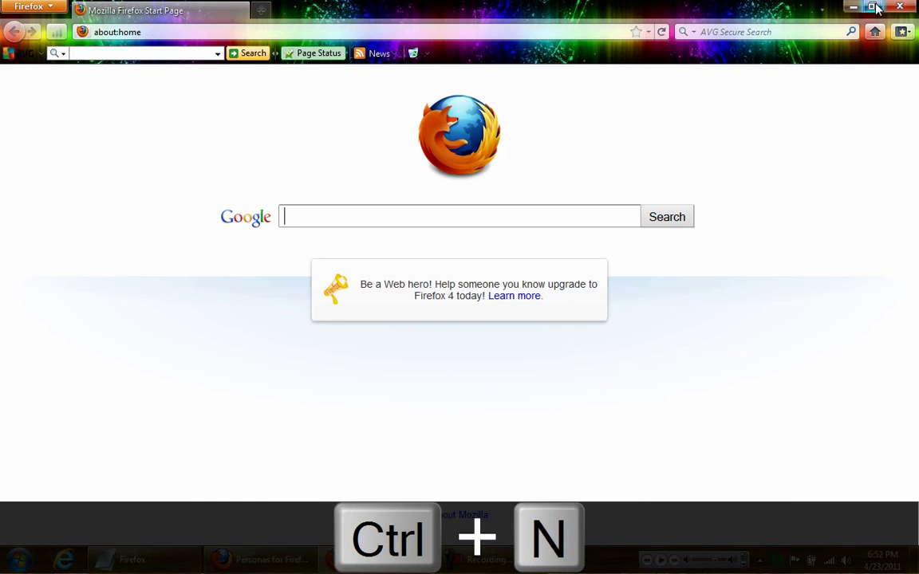
left_click(897, 7)
key("ctrl+t")
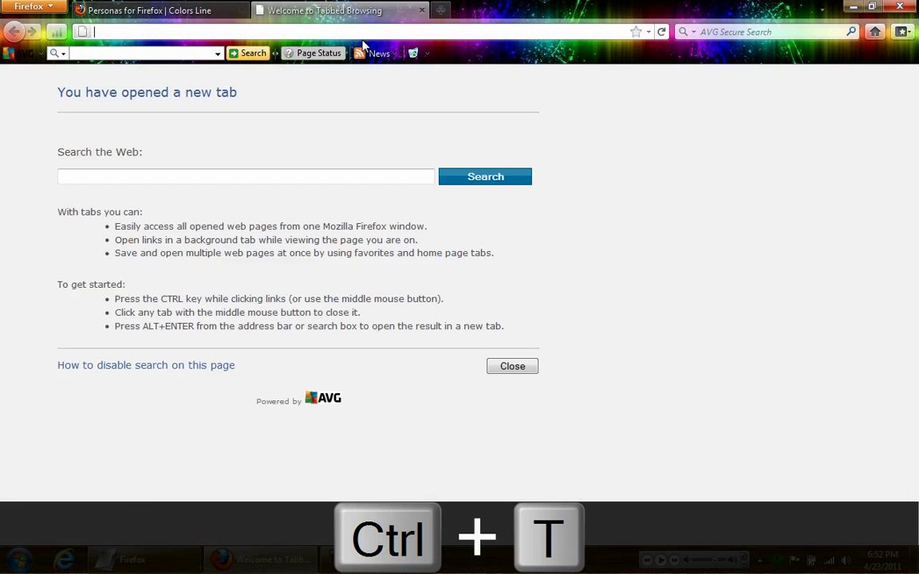
left_click(422, 10)
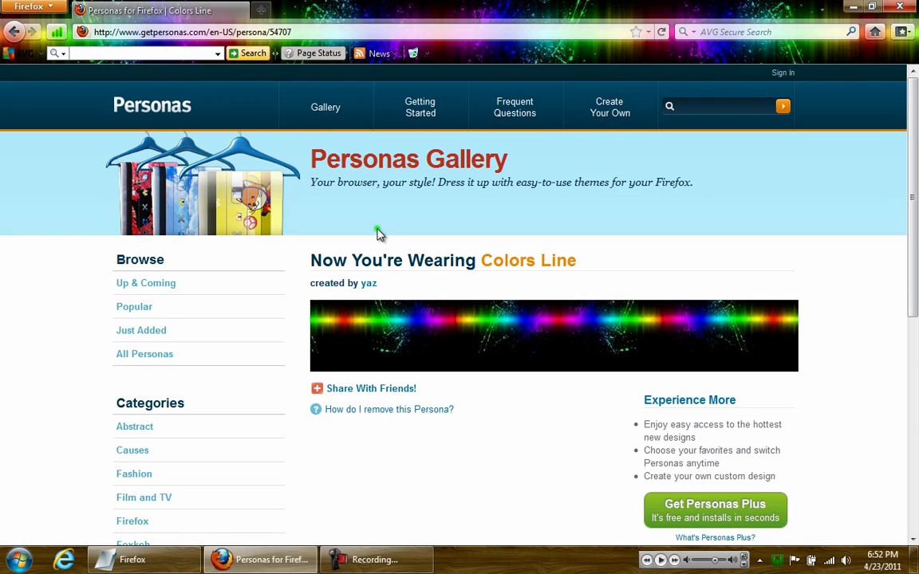
- Return to the Personas home page, search the gallery for Football, and look through the personas found
key("alt+Left")
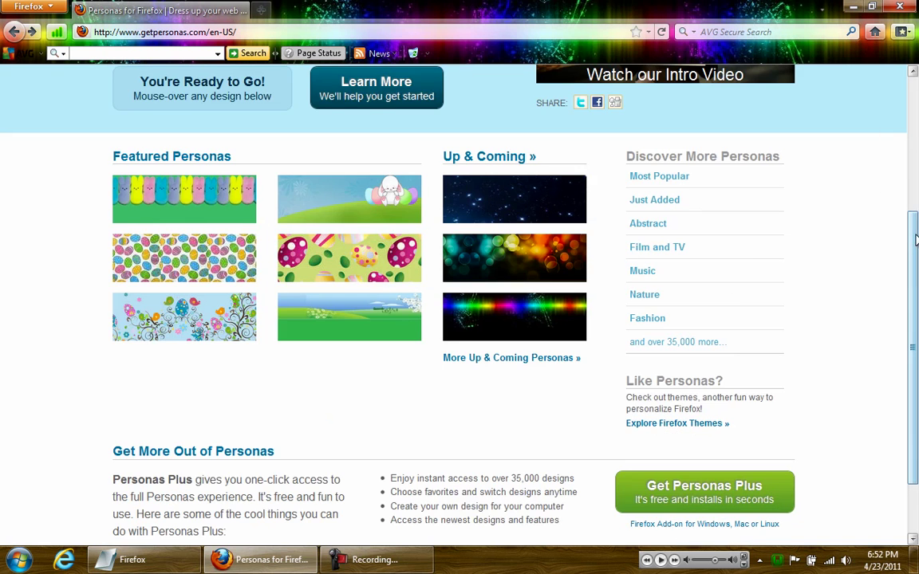
scroll(915, 239, "up", 5)
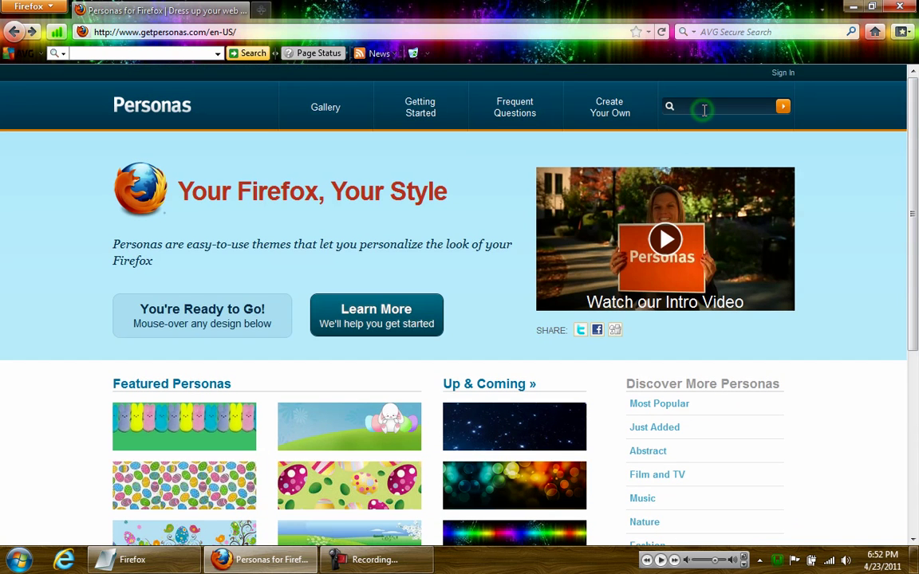
type("Goo")
key("Return")
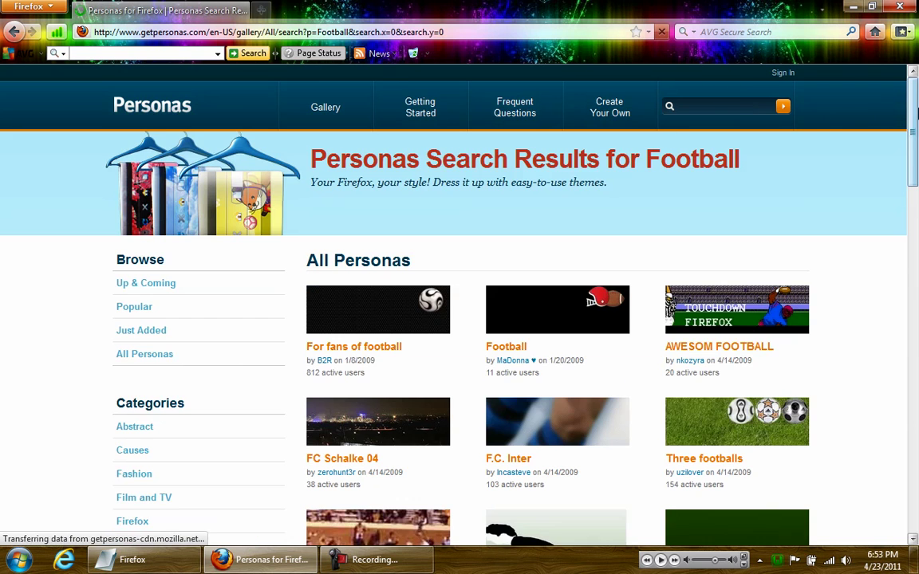
scroll(915, 114, "down", 5)
scroll(914, 114, "up", 5)
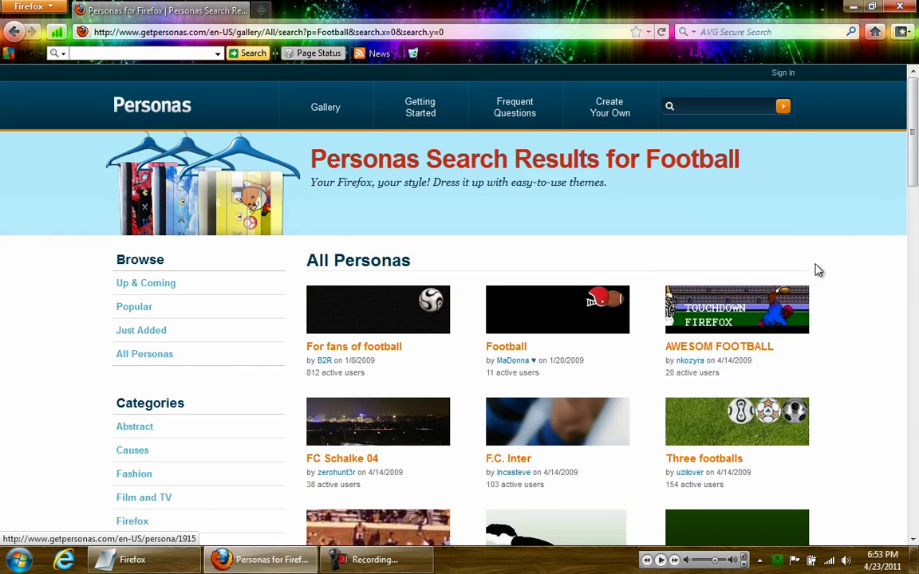
scroll(914, 157, "down", 3)
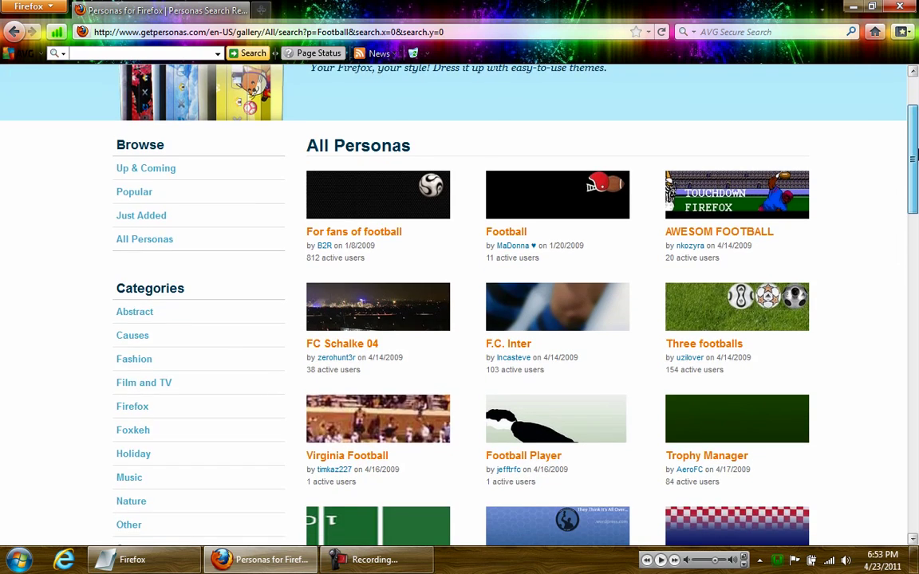
left_click_drag(914, 157, 848, 163)
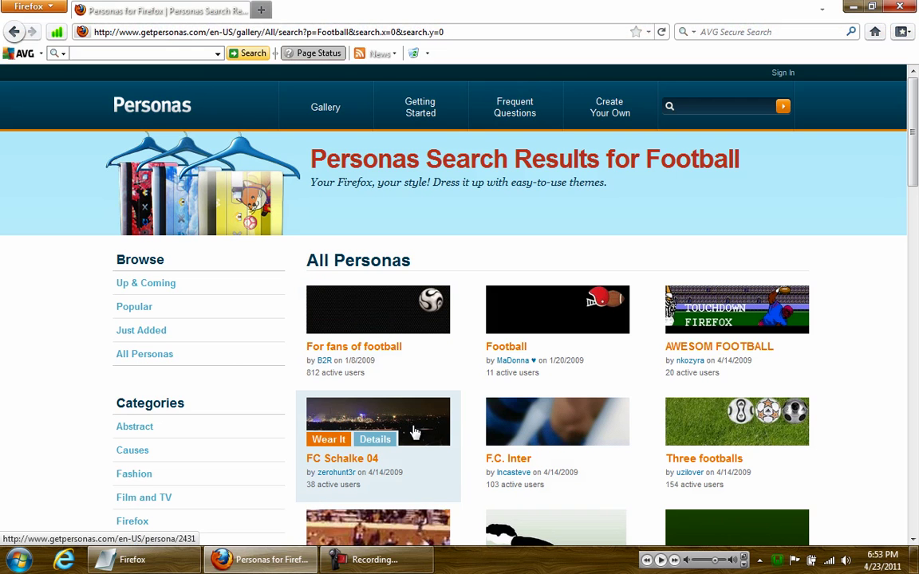
- Go to google.com in the current tab
left_click(435, 32)
type("goog")
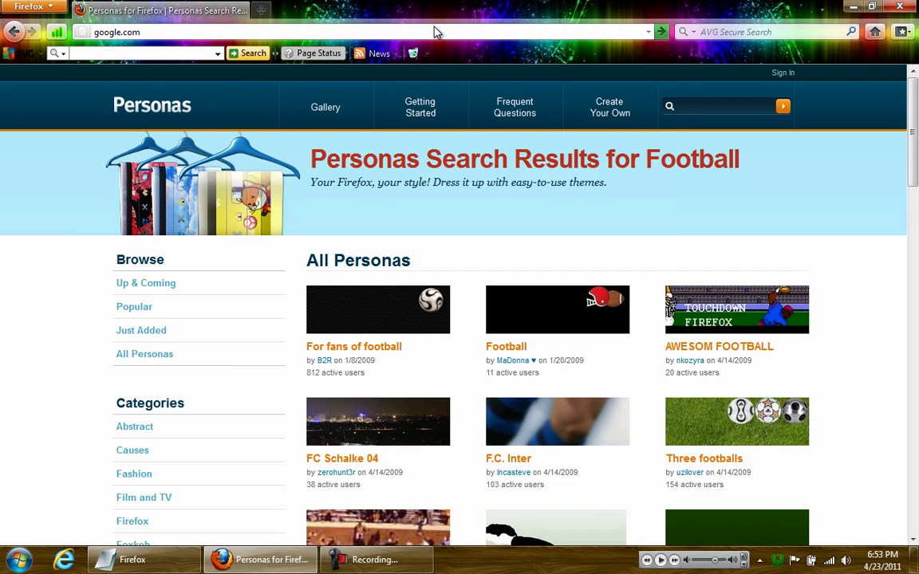
type("le.com")
key("ctrl+Return")
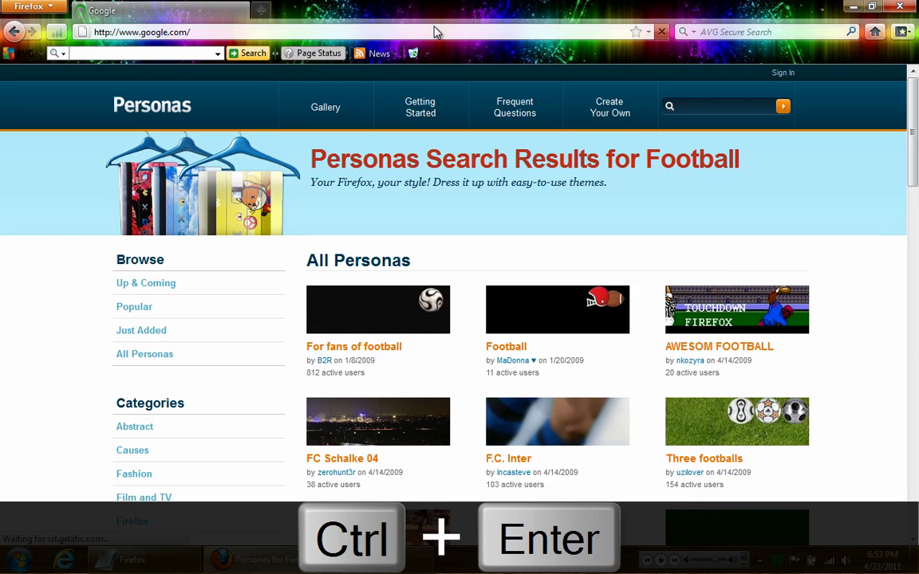